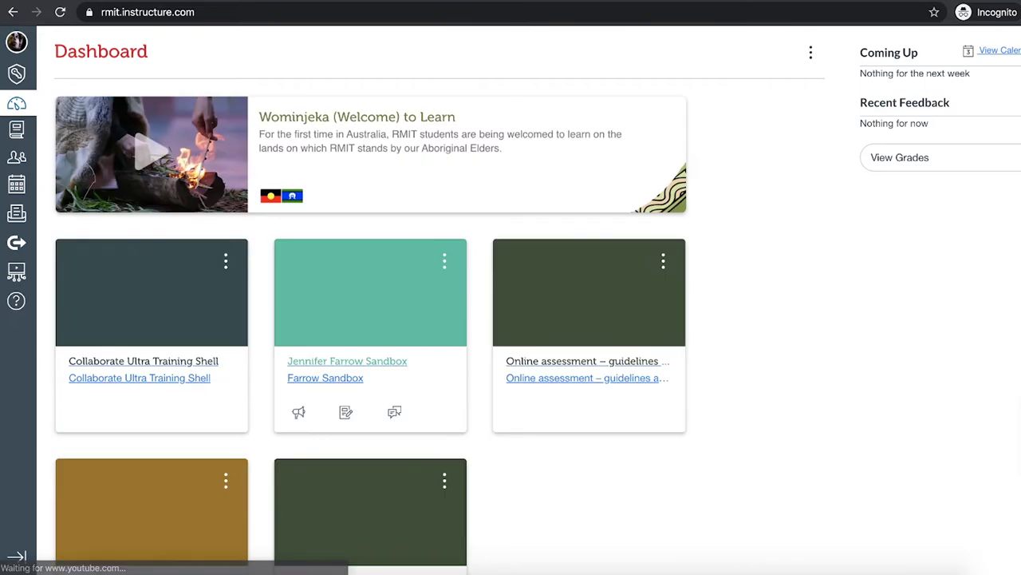
# Step: Open the sandbox course from the Canvas Dashboard to reach its Collaborate Ultra sessions page
pyautogui.click(370, 292)
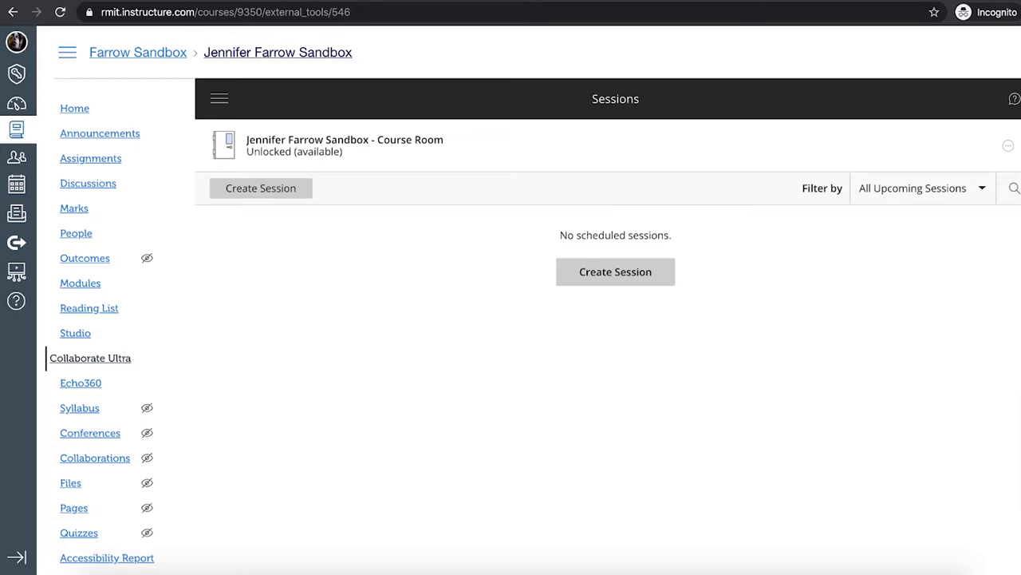
# Step: Create a new Collaborate session named with the course code and date, and save it
pyautogui.click(616, 272)
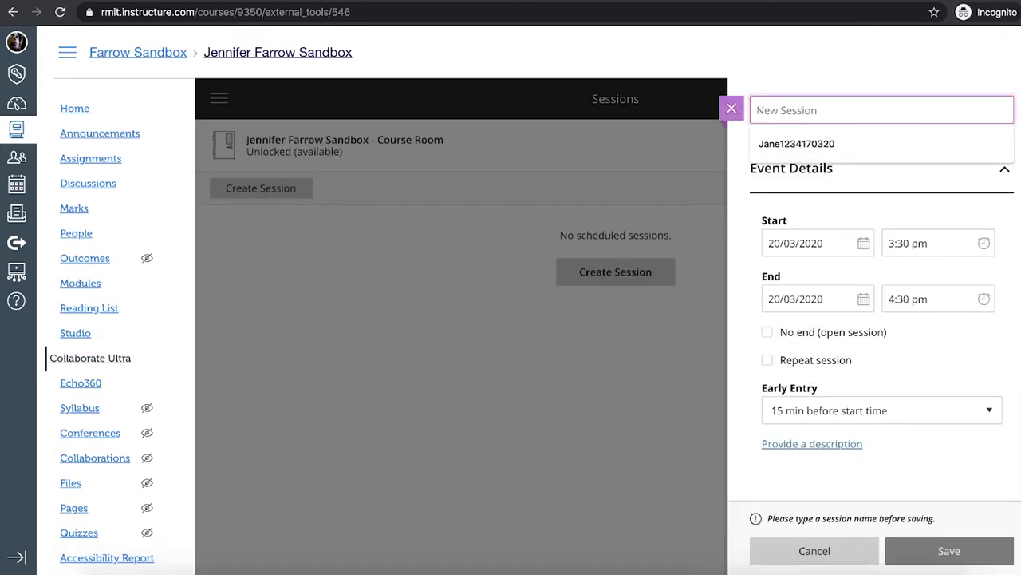
pyautogui.write('JANE')
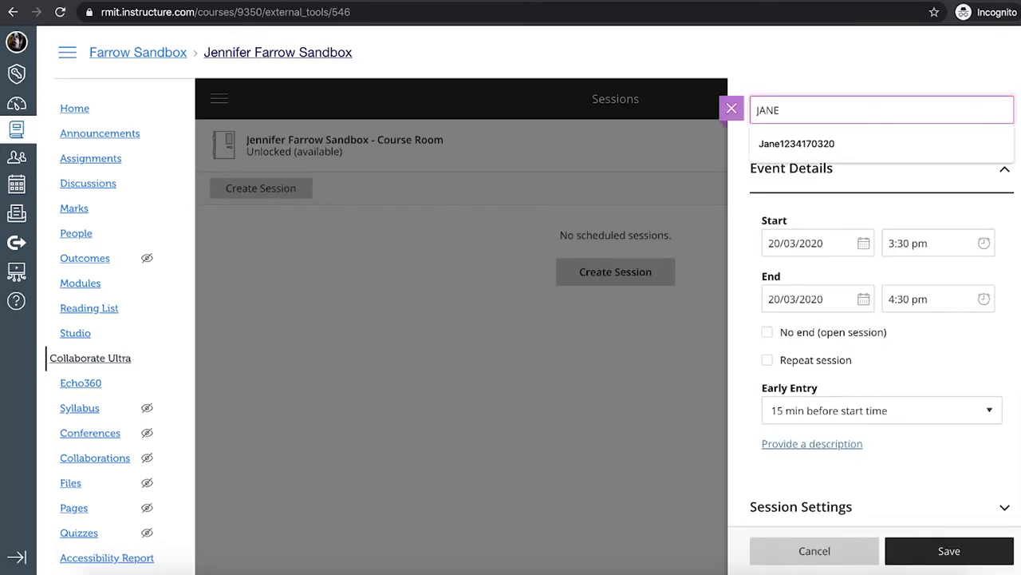
pyautogui.write('123419')
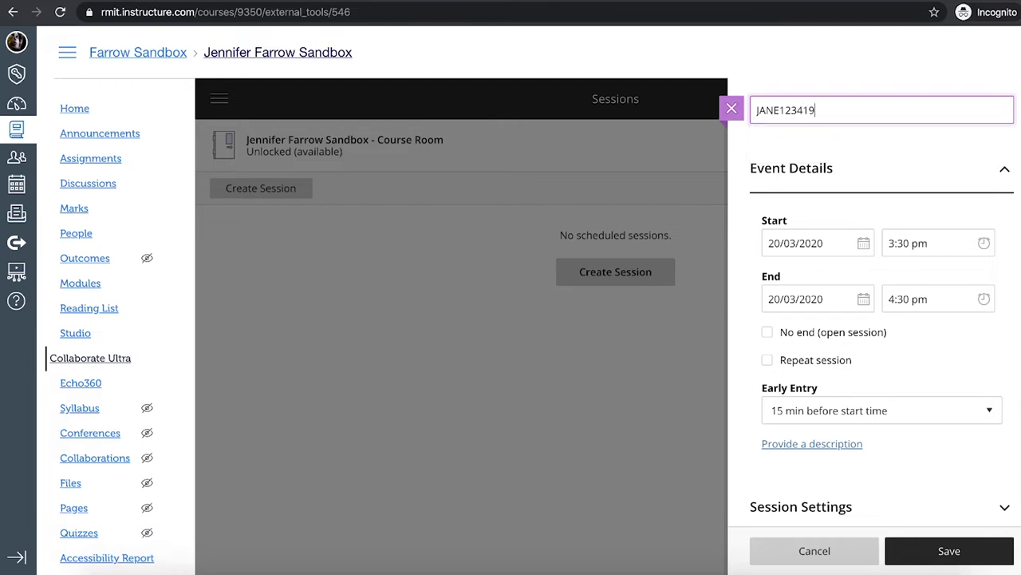
pyautogui.write('0320')
pyautogui.press('Return')
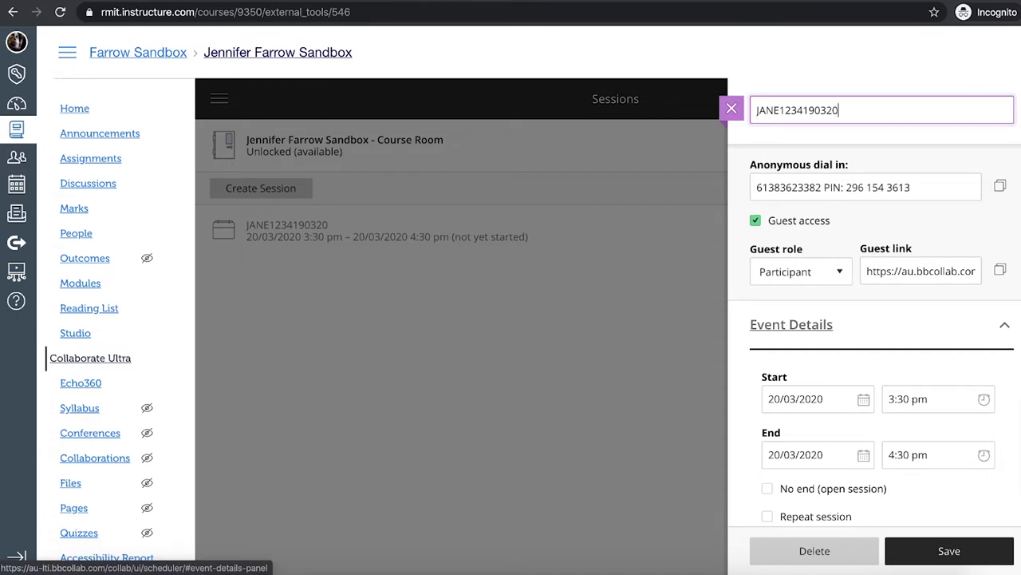
pyautogui.scroll(-3, 870, 319)
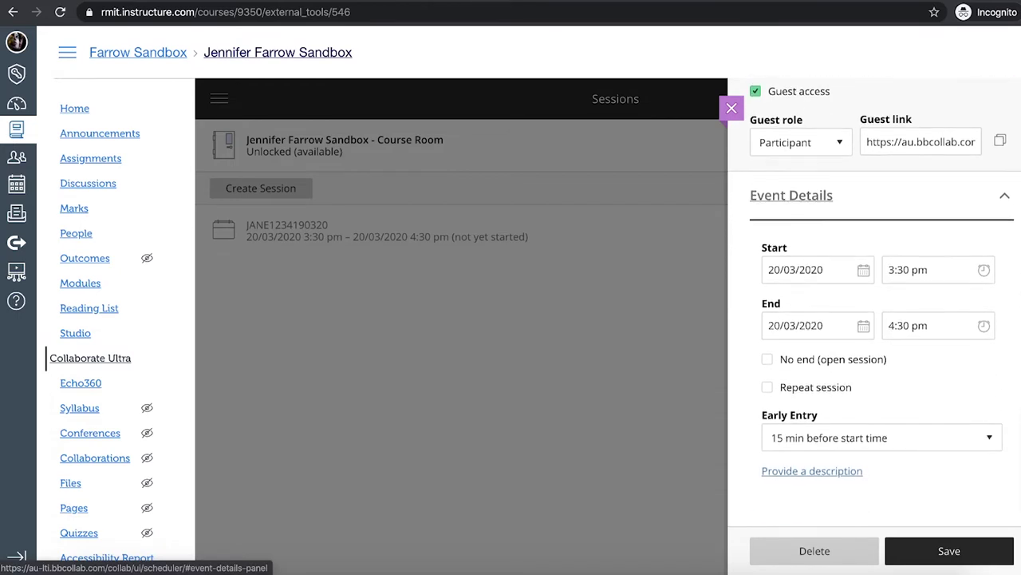
pyautogui.scroll(-1, 874, 303)
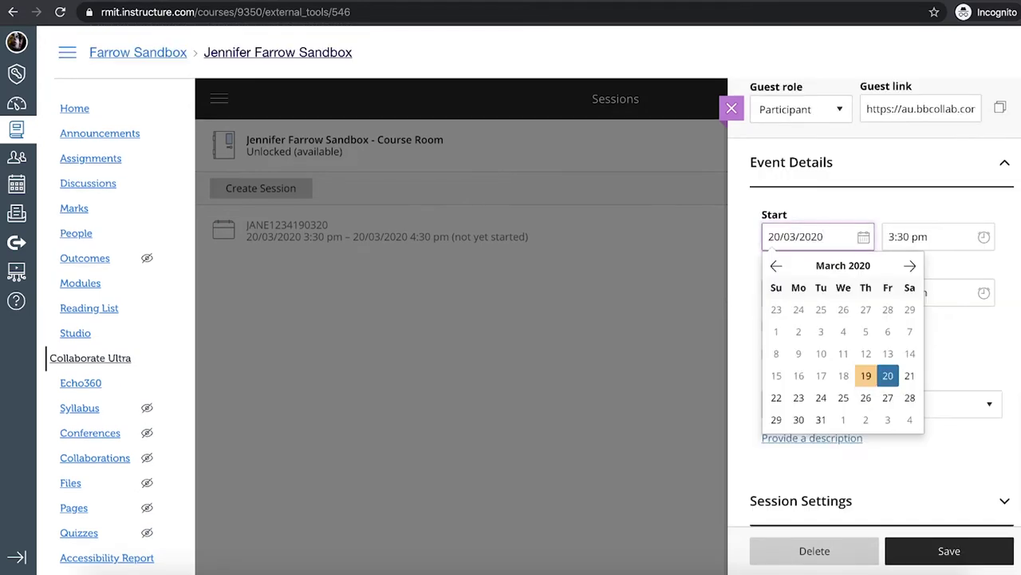
pyautogui.press('Escape')
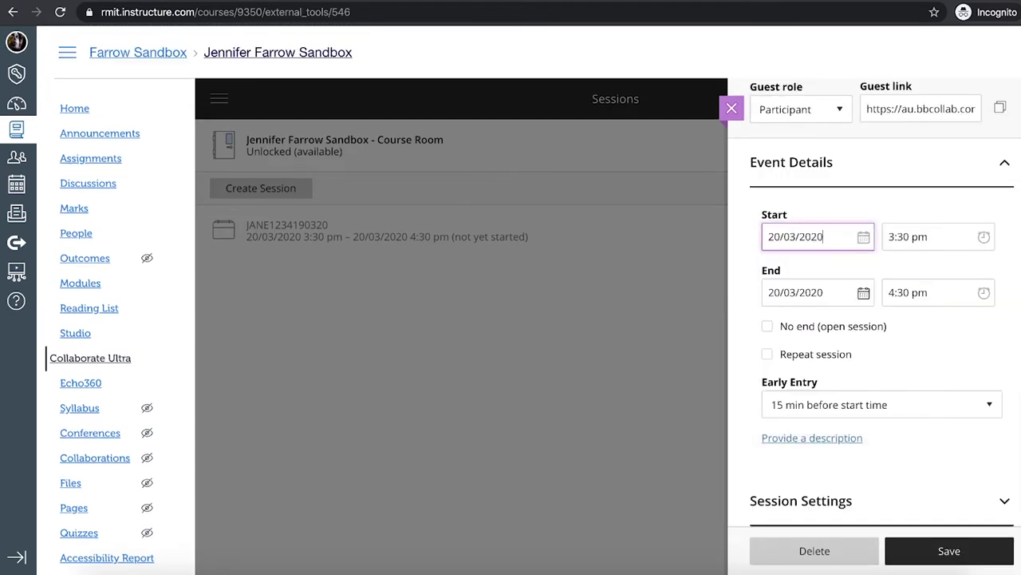
pyautogui.click(864, 292)
pyautogui.press('Escape')
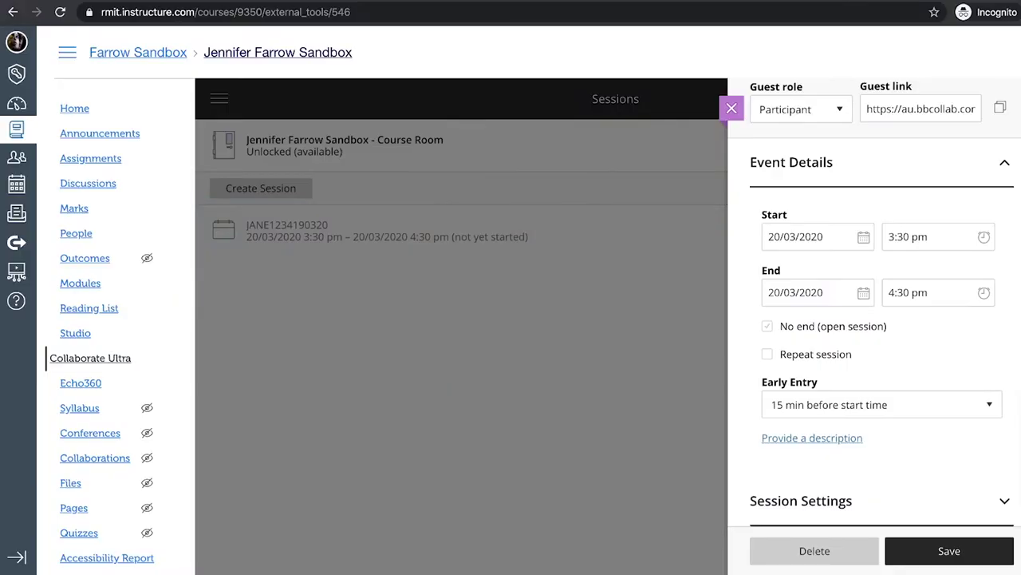
pyautogui.click(767, 325)
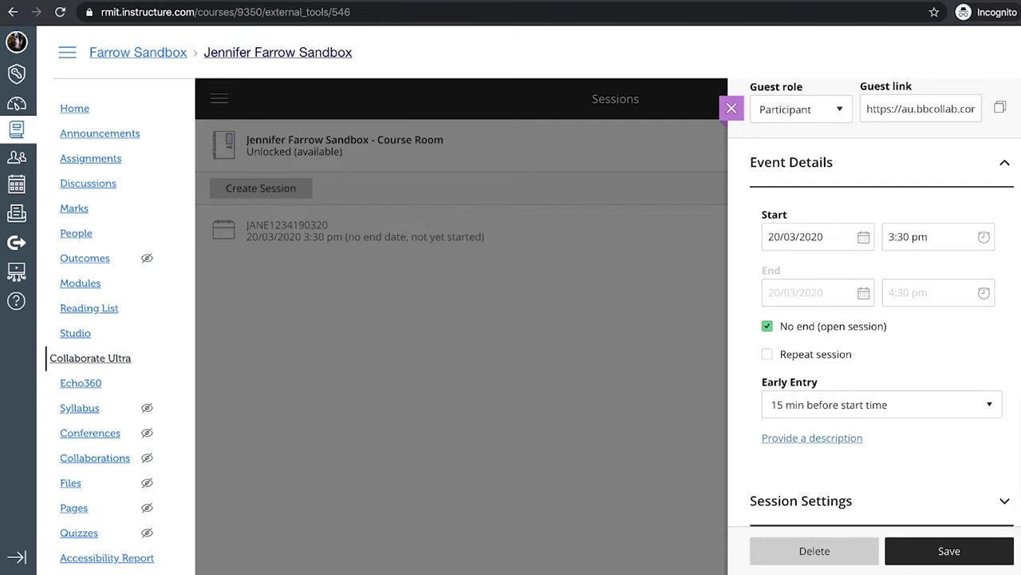
pyautogui.press('space')
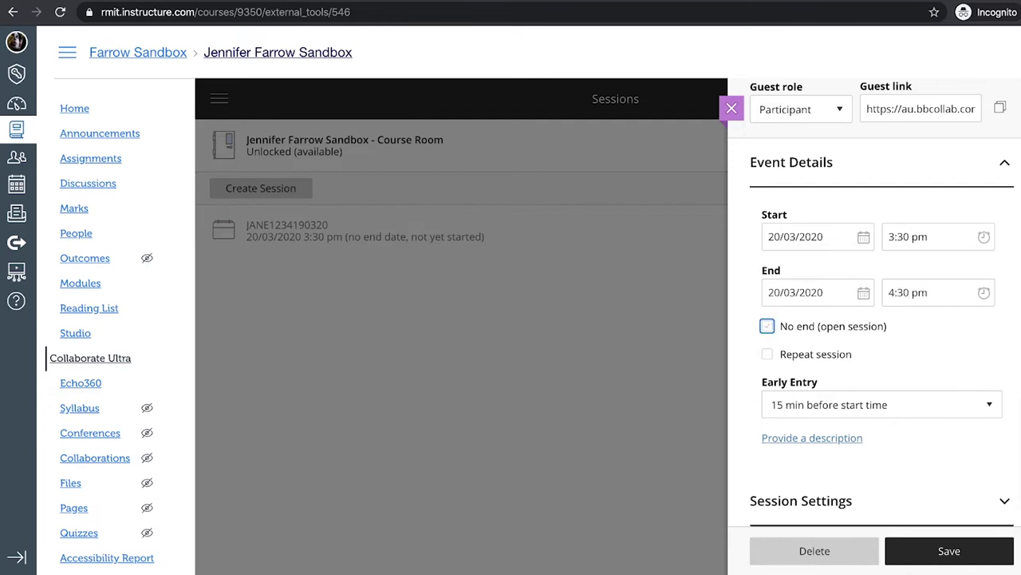
pyautogui.press('Tab')
pyautogui.press('space')
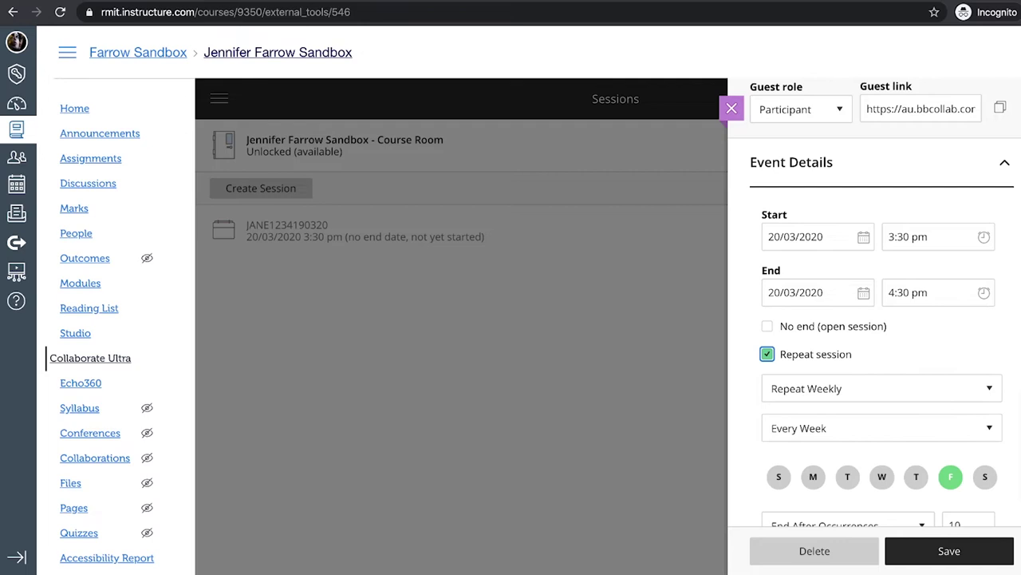
pyautogui.press('Tab')
pyautogui.press('space')
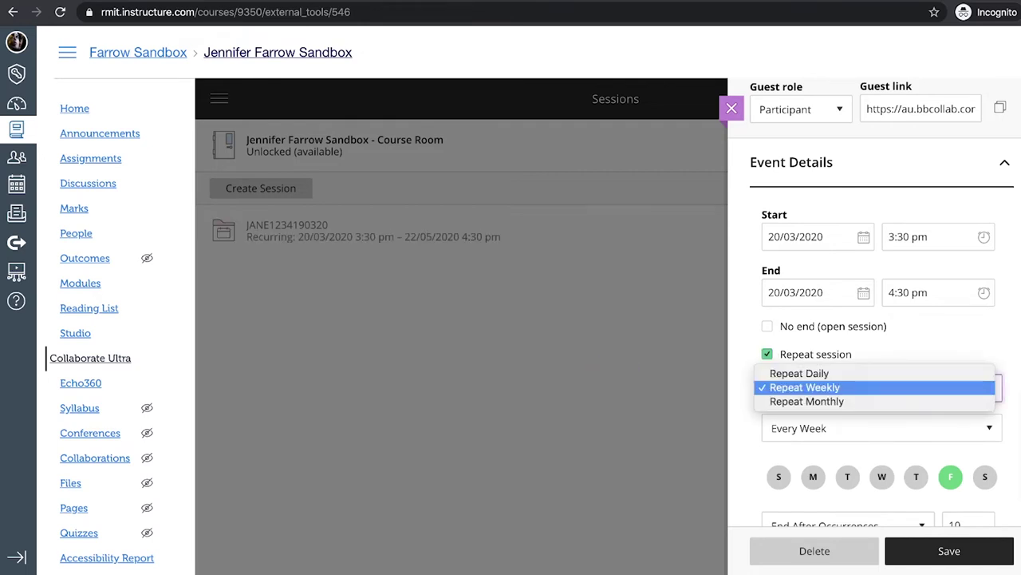
pyautogui.press('Up')
pyautogui.press('Down')
pyautogui.press('Down')
pyautogui.press('Up')
pyautogui.press('Return')
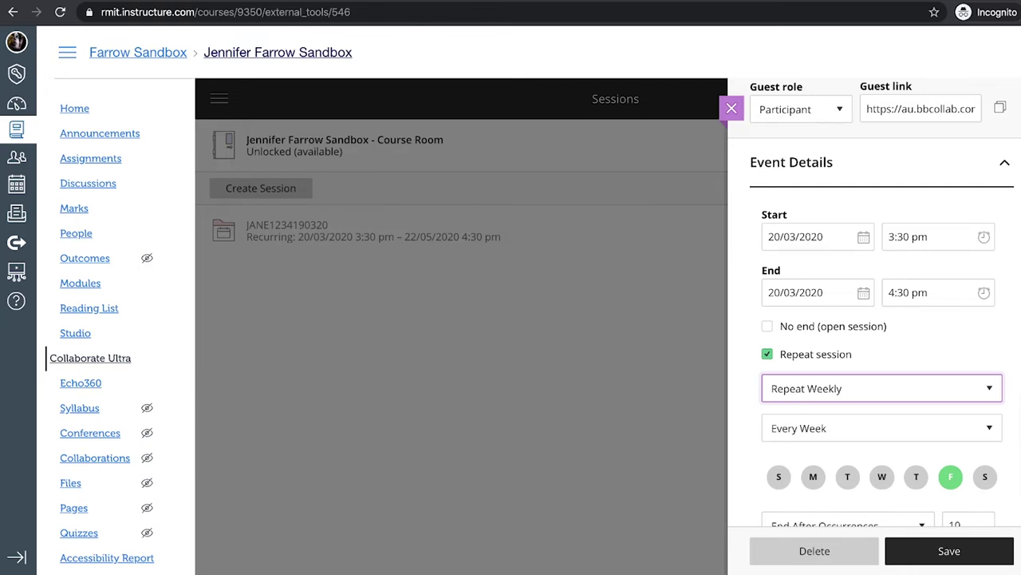
pyautogui.click(767, 354)
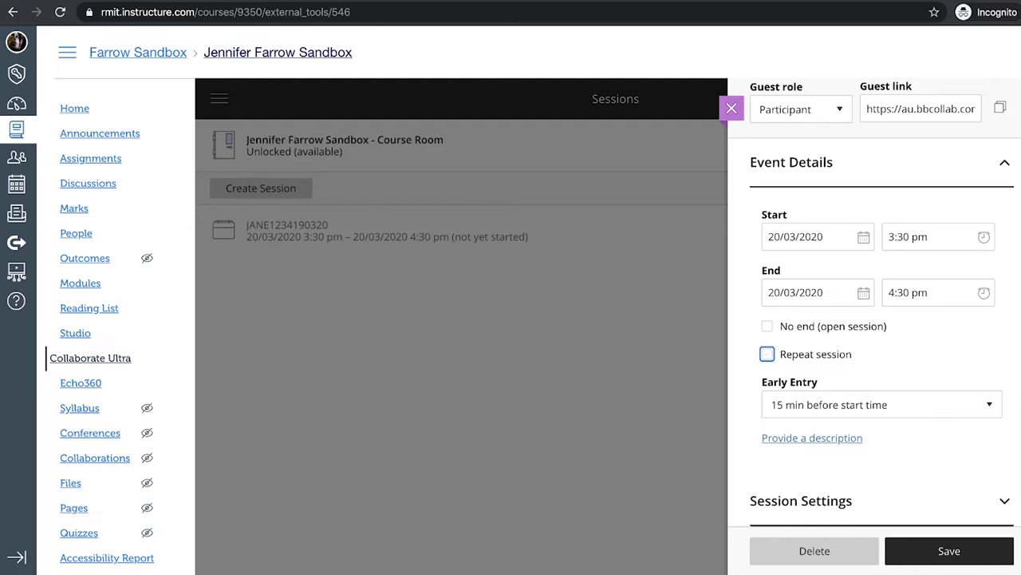
# Step: Expand the new session's Session Settings to reach the join option
pyautogui.scroll(-1, 511, 320)
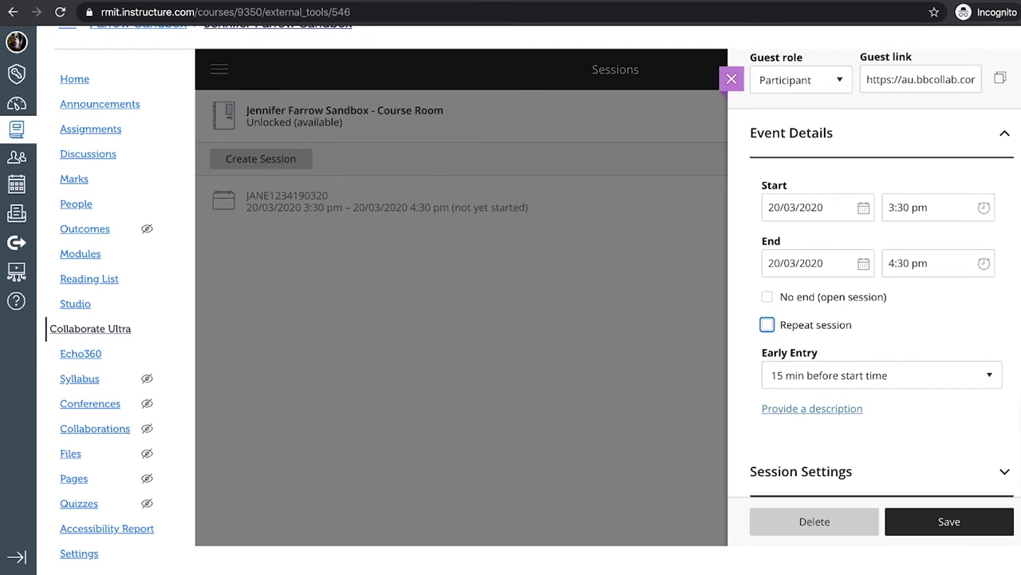
pyautogui.click(801, 471)
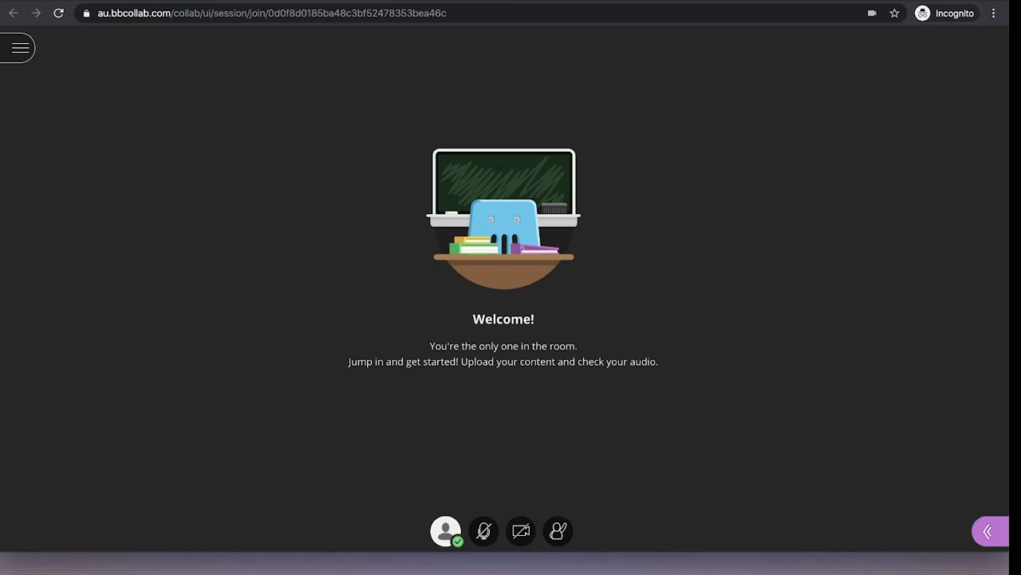
# Step: Run the camera and microphone setup from My Settings and confirm the microphone works
pyautogui.click(988, 531)
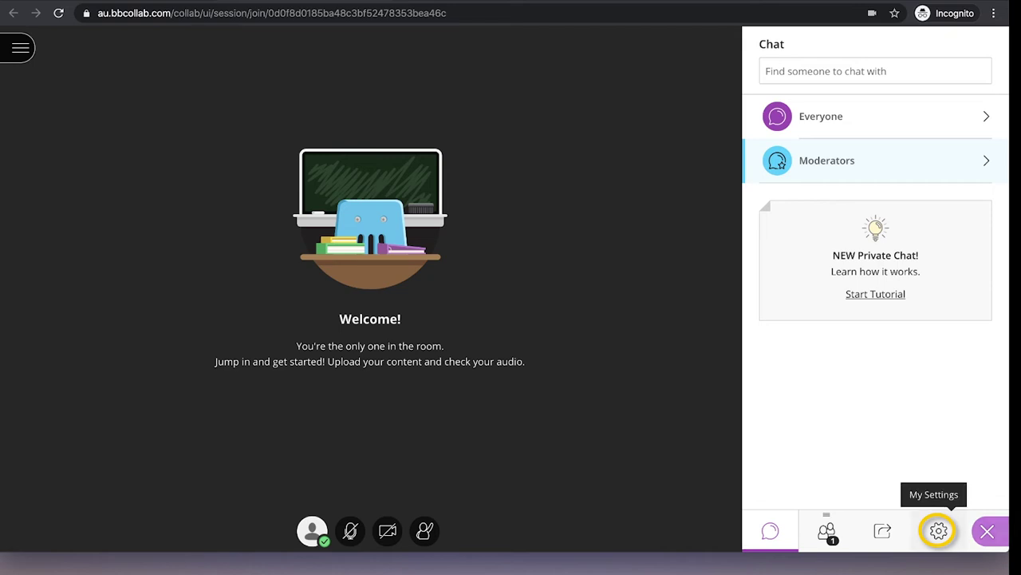
pyautogui.click(938, 531)
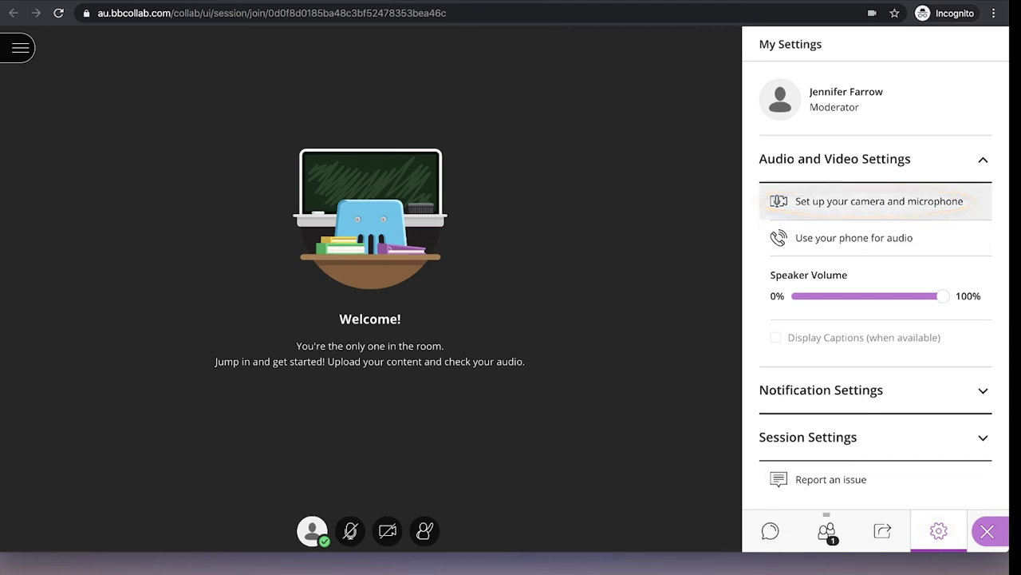
pyautogui.click(878, 201)
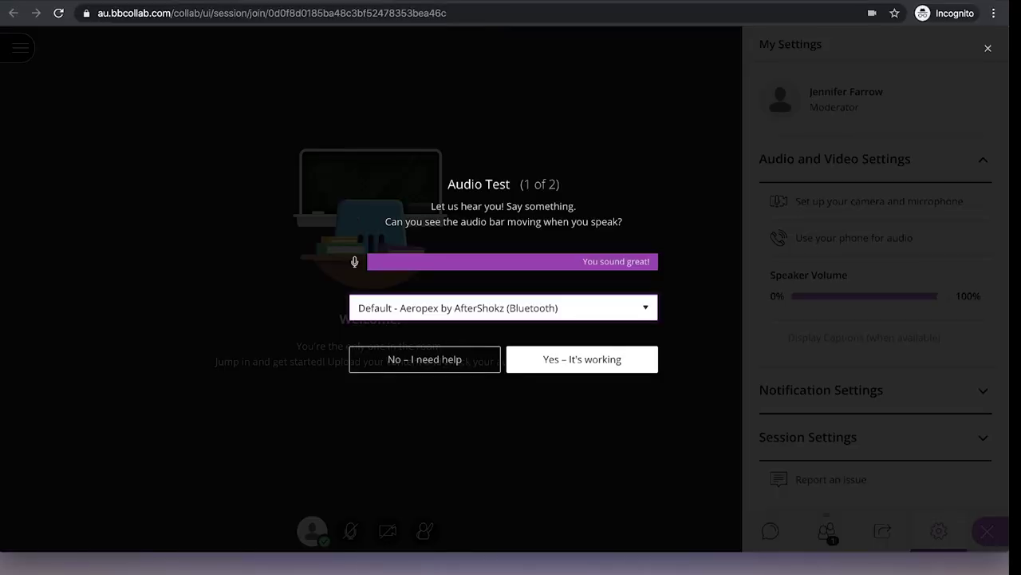
pyautogui.click(582, 359)
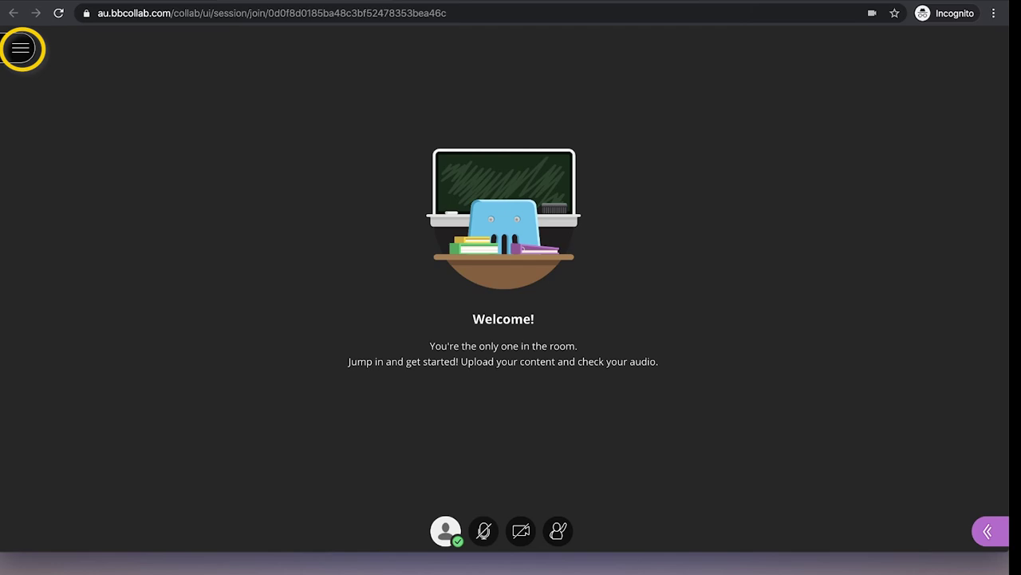
# Step: Start recording the session from the session menu
pyautogui.click(20, 49)
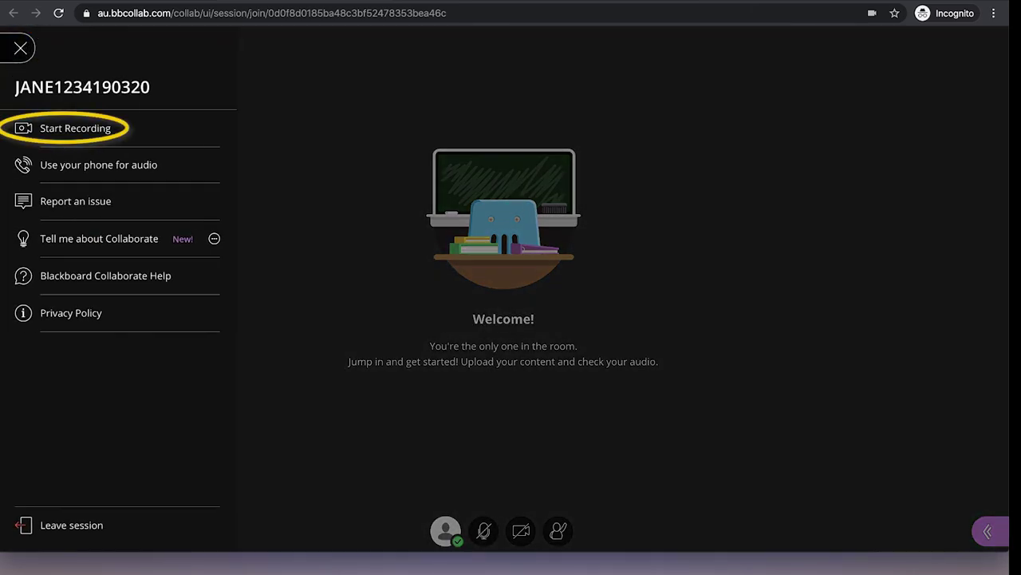
pyautogui.click(75, 128)
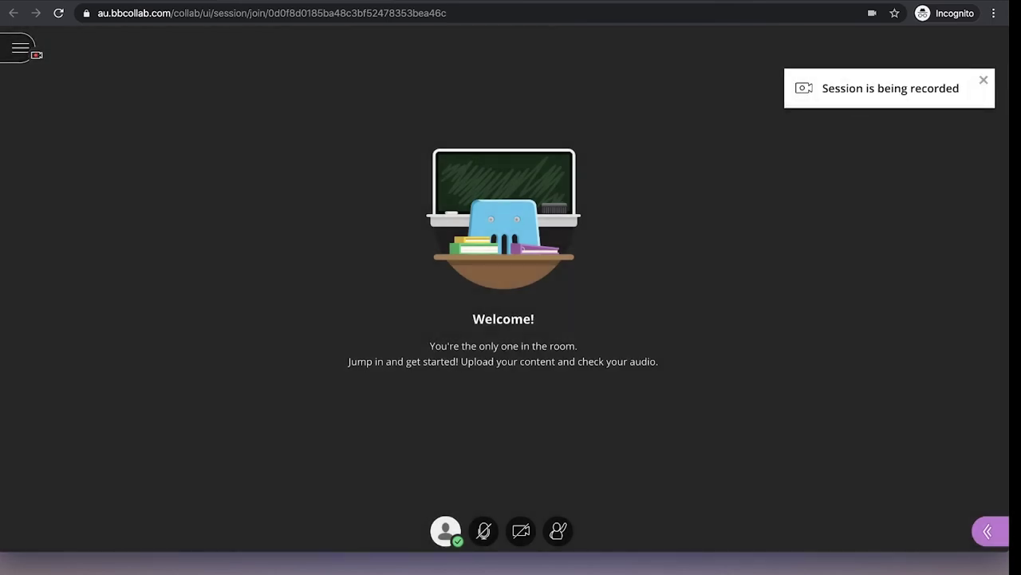